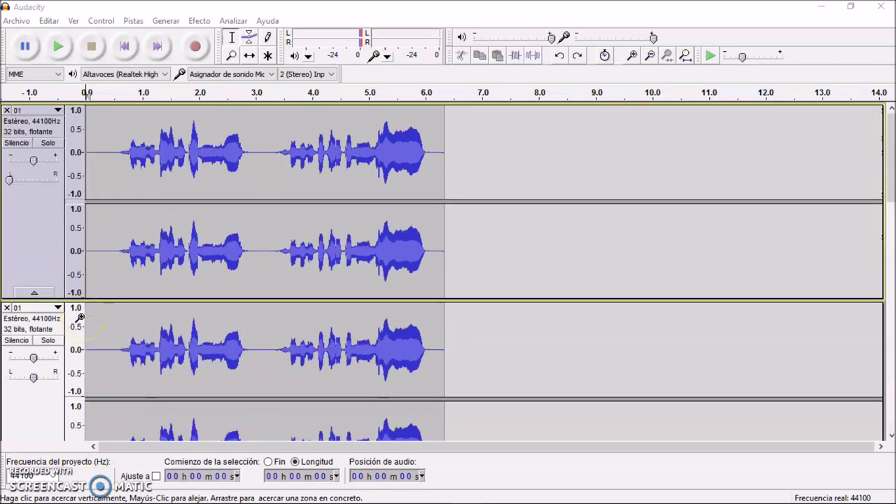
{"action": "left_click", "coordinate": [44, 232]}
{"action": "left_click_drag", "start_coordinate": [28, 115], "coordinate": [37, 329]}
{"action": "scroll", "coordinate": [44, 392], "scroll_direction": "down", "scroll_amount": 3}
{"action": "left_click", "coordinate": [23, 355]}
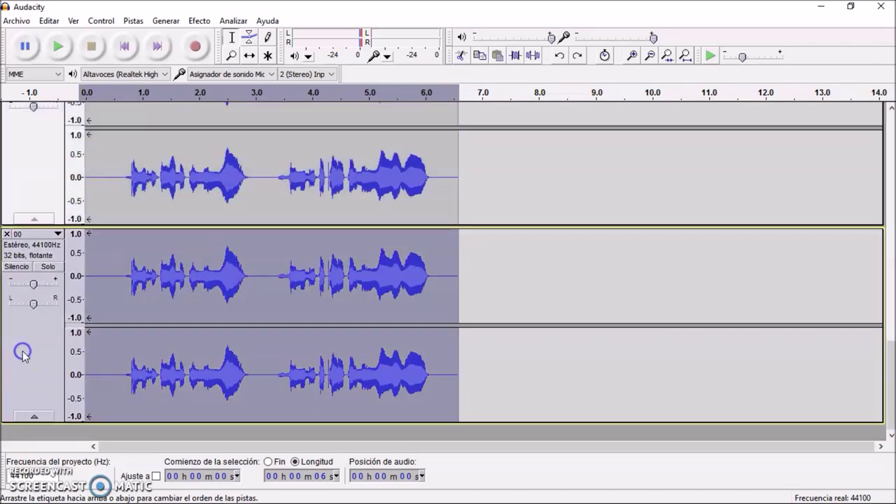
{"action": "left_click_drag", "start_coordinate": [23, 351], "coordinate": [40, 353]}
Lower the pitch of the whole first 01 track and the whole second 01 track by 10 percent with Cambiar tono
{"action": "left_click", "coordinate": [40, 246]}
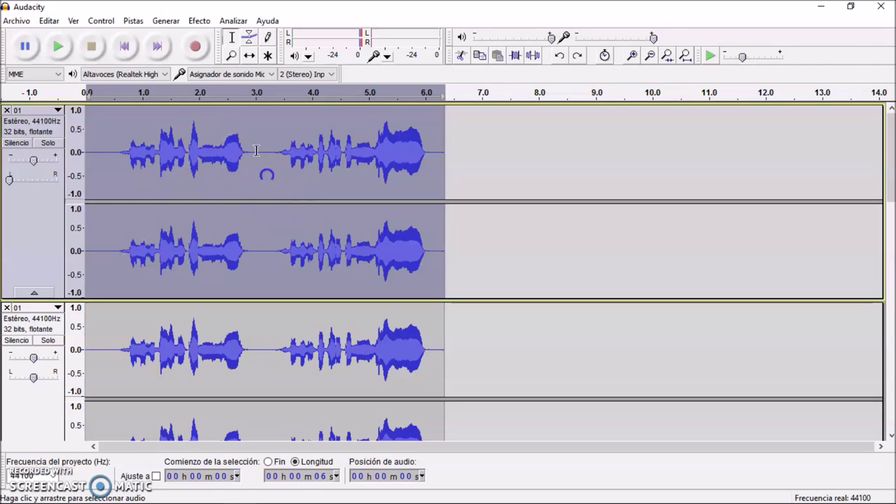
{"action": "left_click", "coordinate": [200, 20]}
{"action": "left_click", "coordinate": [284, 103]}
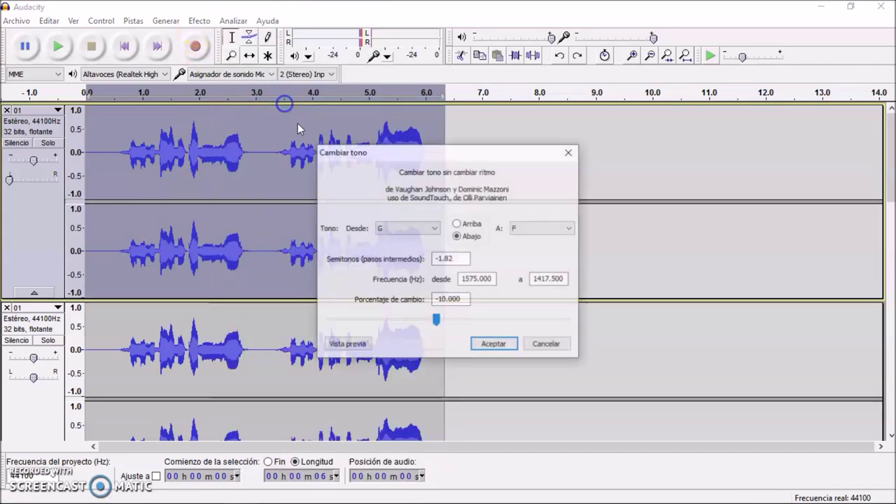
{"action": "left_click", "coordinate": [492, 344]}
{"action": "left_click", "coordinate": [282, 374]}
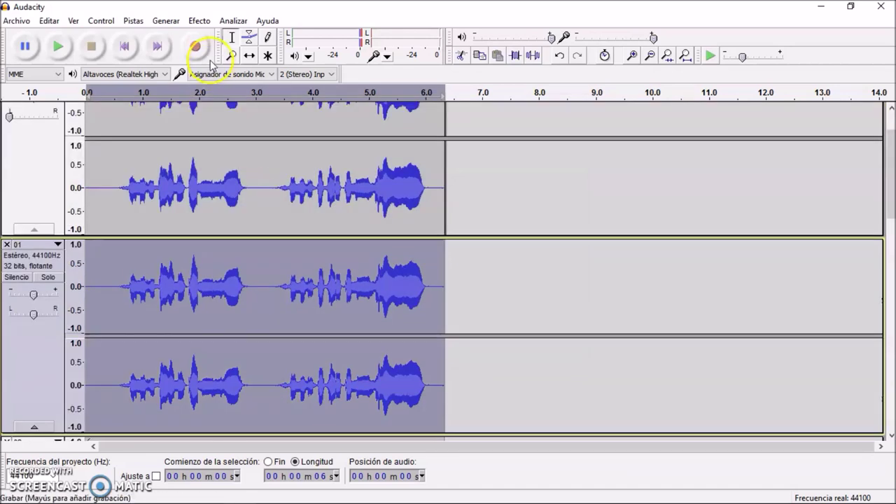
{"action": "left_click", "coordinate": [199, 20]}
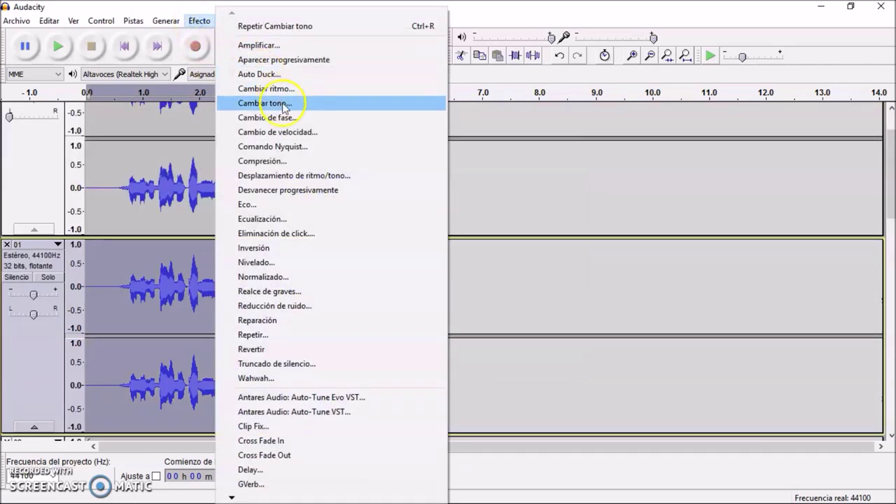
{"action": "left_click", "coordinate": [246, 105]}
{"action": "left_click", "coordinate": [483, 344]}
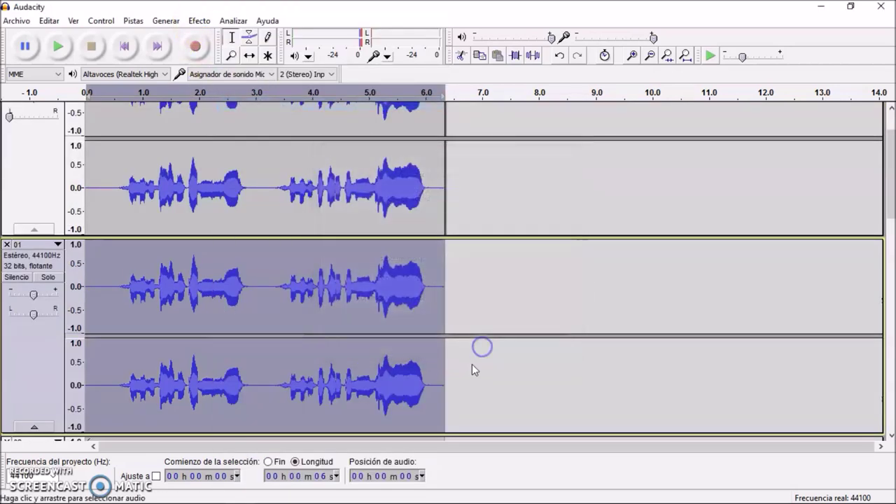
Fade out the entire first 01 track and fade in the entire second 01 track
{"action": "scroll", "coordinate": [314, 336], "scroll_direction": "up", "scroll_amount": 2}
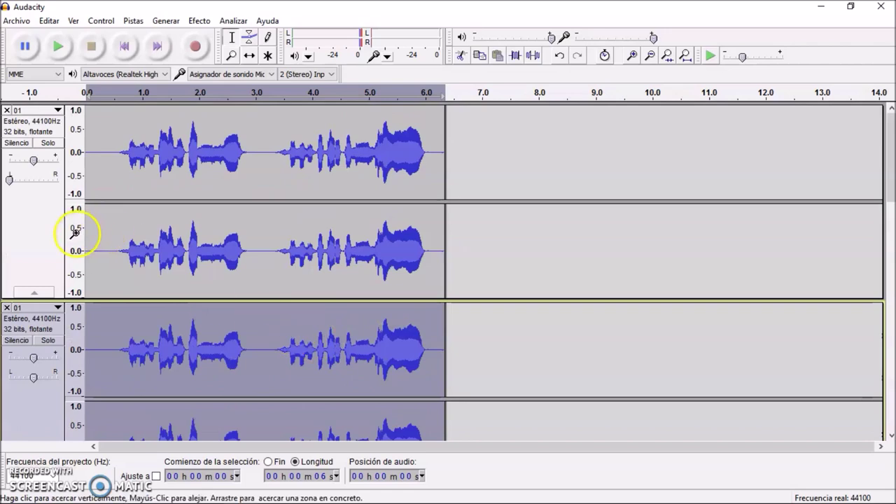
{"action": "left_click", "coordinate": [33, 245]}
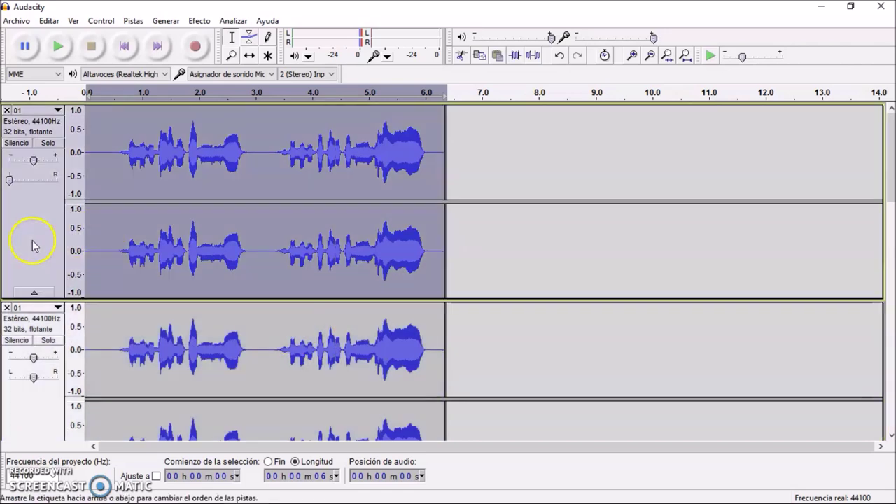
{"action": "left_click", "coordinate": [200, 21]}
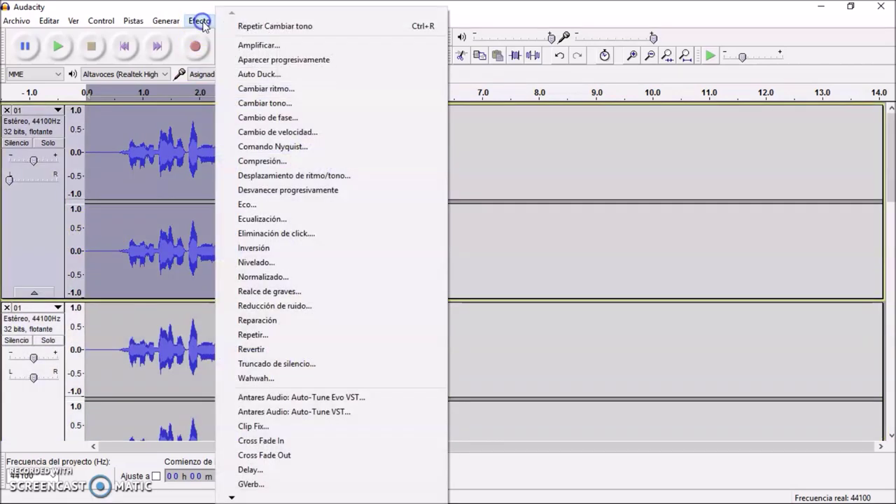
{"action": "left_click", "coordinate": [287, 194]}
{"action": "scroll", "coordinate": [287, 199], "scroll_direction": "down", "scroll_amount": 2}
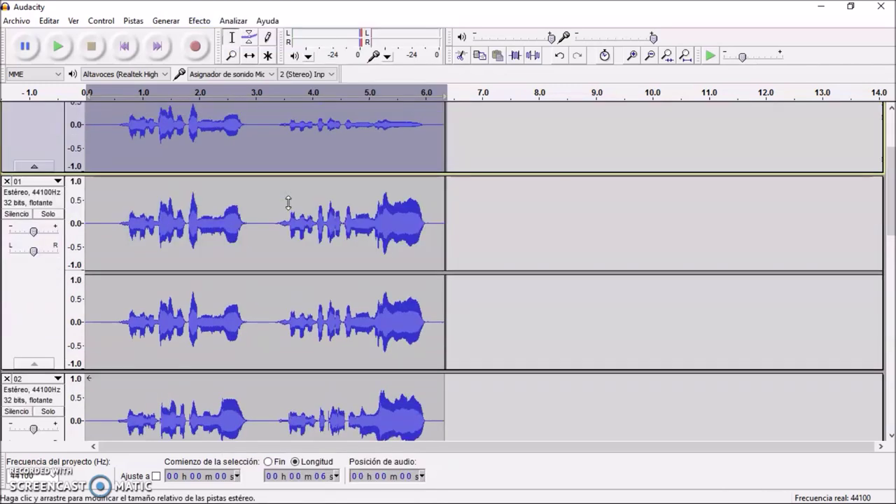
{"action": "double_click", "coordinate": [126, 274]}
{"action": "left_click", "coordinate": [200, 21]}
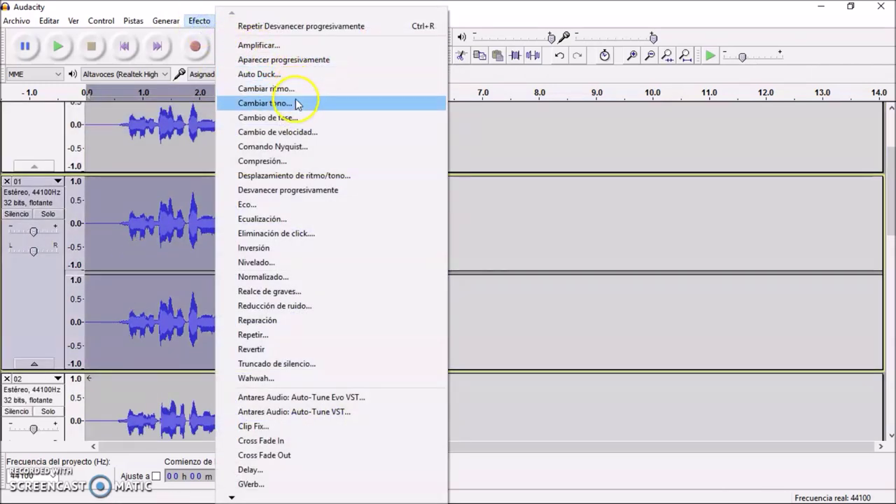
{"action": "left_click", "coordinate": [283, 60]}
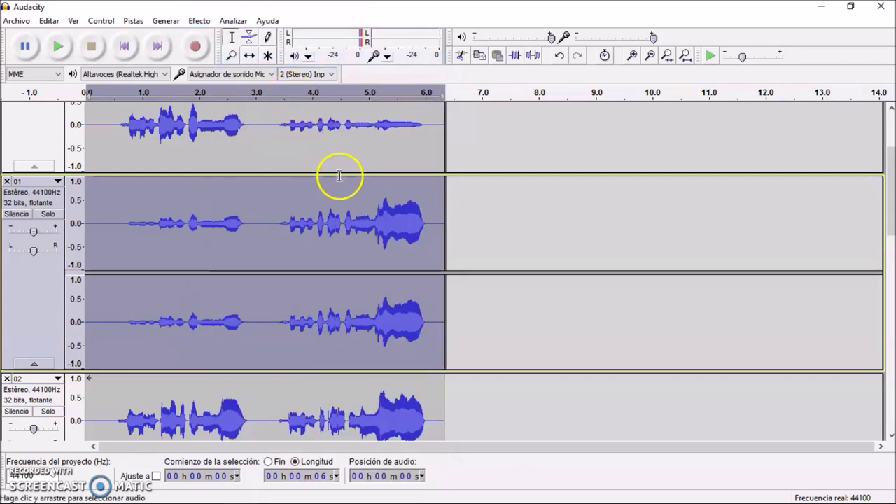
Fade out the entire first 02 track and fade in the entire second 02 track
{"action": "scroll", "coordinate": [339, 176], "scroll_direction": "up", "scroll_amount": 3}
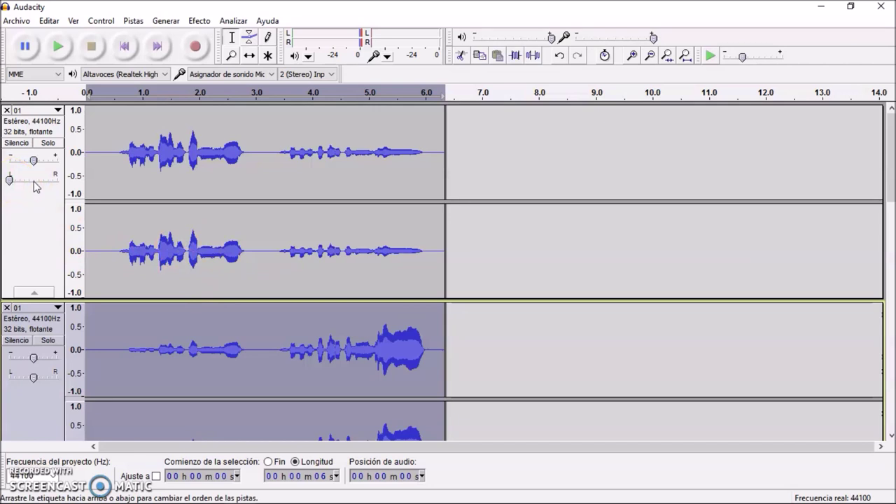
{"action": "scroll", "coordinate": [35, 186], "scroll_direction": "down", "scroll_amount": 5}
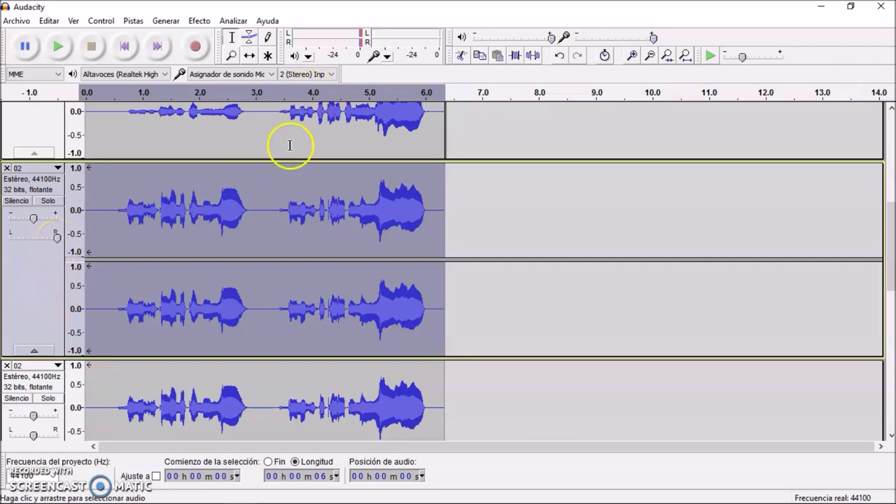
{"action": "left_click", "coordinate": [197, 21]}
{"action": "left_click", "coordinate": [298, 191]}
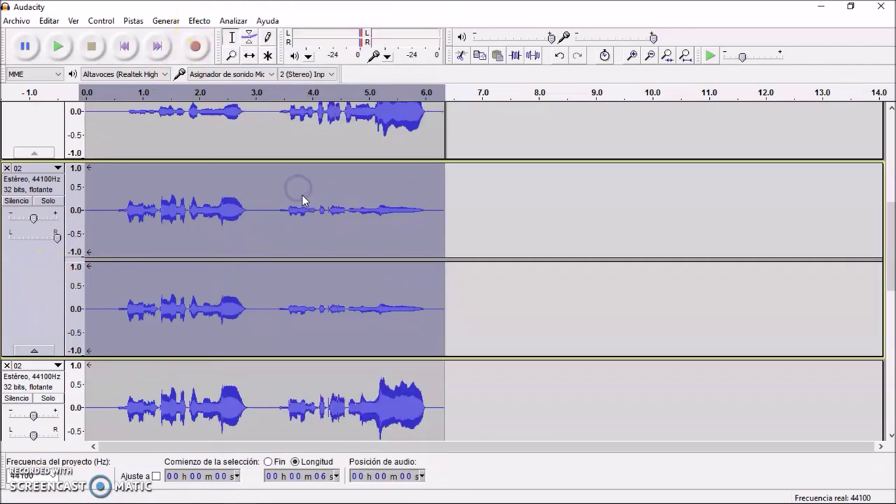
{"action": "scroll", "coordinate": [297, 203], "scroll_direction": "down", "scroll_amount": 1}
{"action": "double_click", "coordinate": [324, 341]}
{"action": "scroll", "coordinate": [325, 340], "scroll_direction": "down", "scroll_amount": 2}
{"action": "left_click", "coordinate": [198, 21]}
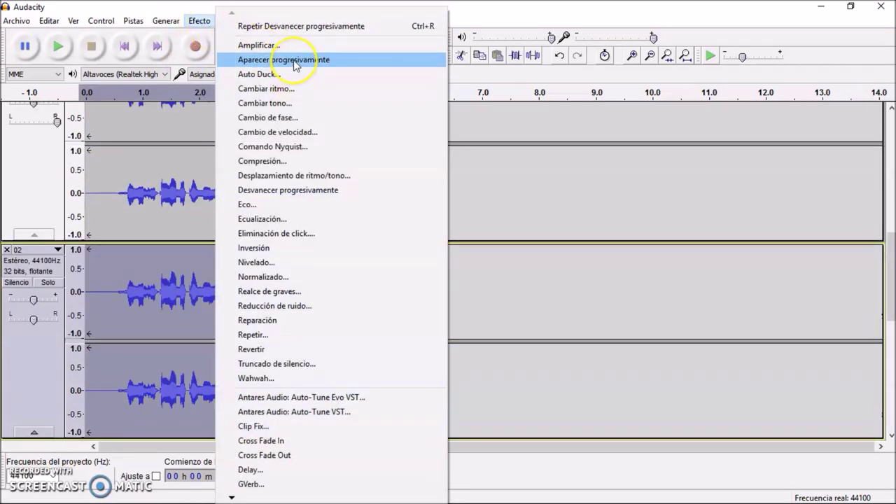
{"action": "left_click", "coordinate": [295, 61]}
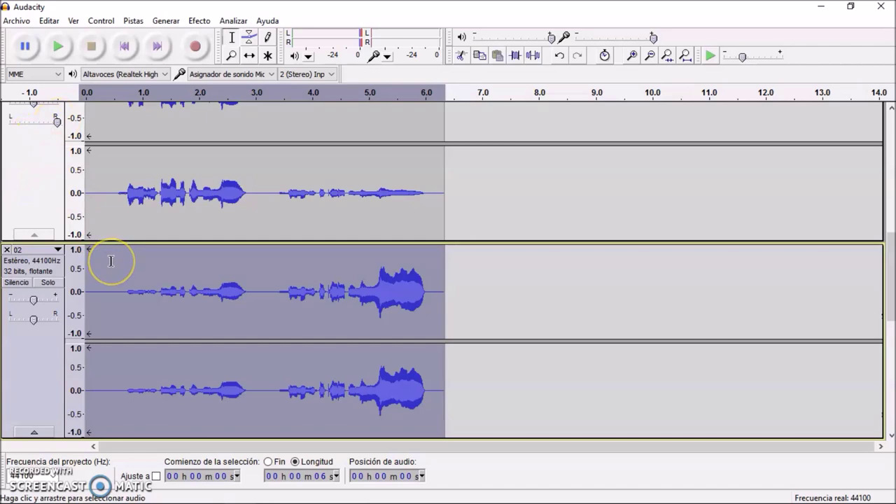
Raise the pitch of both 02 tracks by 10 percent with Cambiar tono
{"action": "left_click_drag", "start_coordinate": [266, 366], "coordinate": [262, 342]}
{"action": "left_click", "coordinate": [200, 21]}
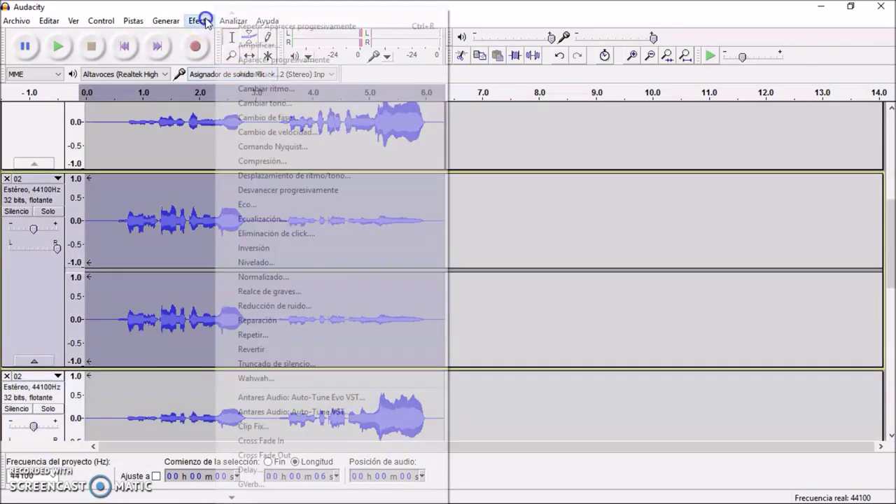
{"action": "left_click", "coordinate": [273, 106]}
{"action": "left_click", "coordinate": [436, 301]}
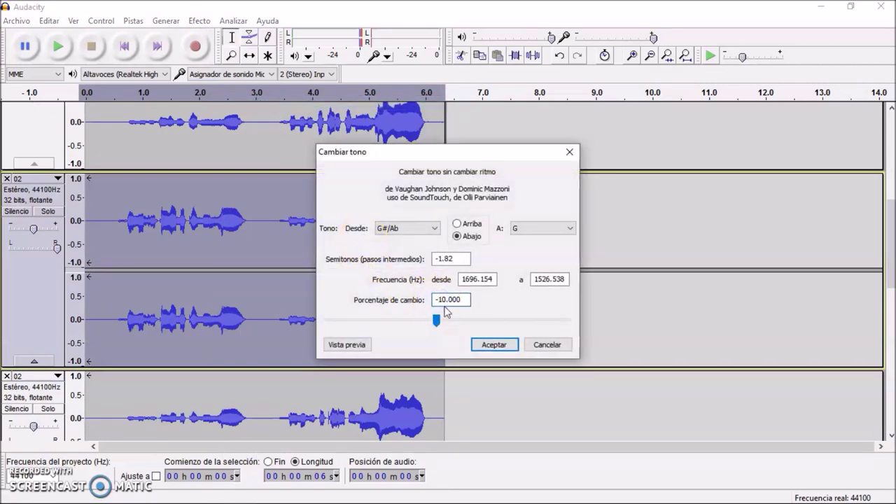
{"action": "key", "text": "Return"}
{"action": "left_click", "coordinate": [406, 366]}
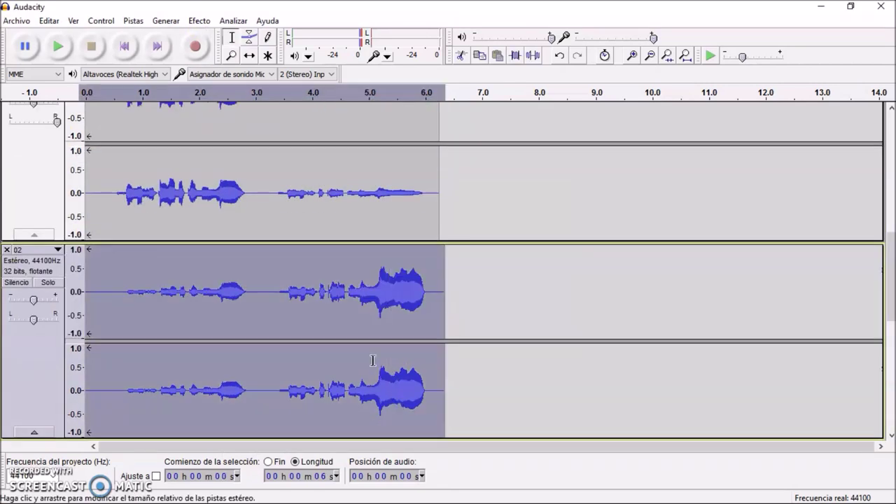
{"action": "left_click", "coordinate": [198, 21]}
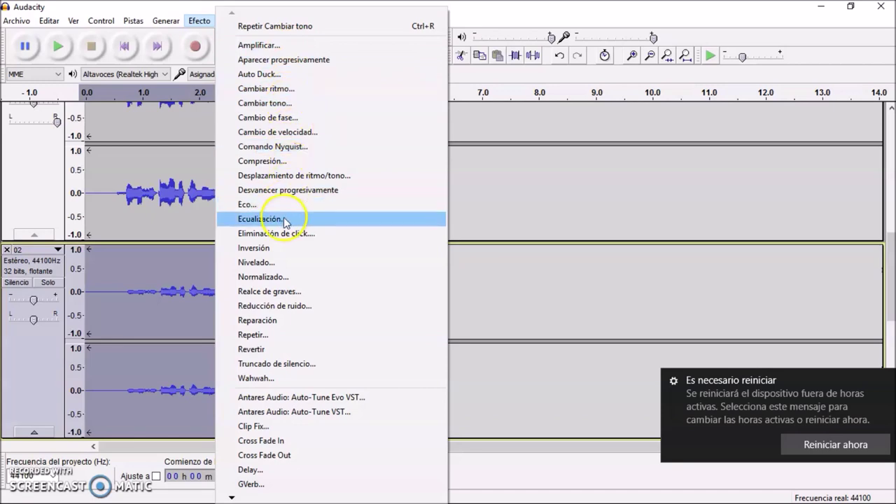
{"action": "left_click", "coordinate": [287, 103]}
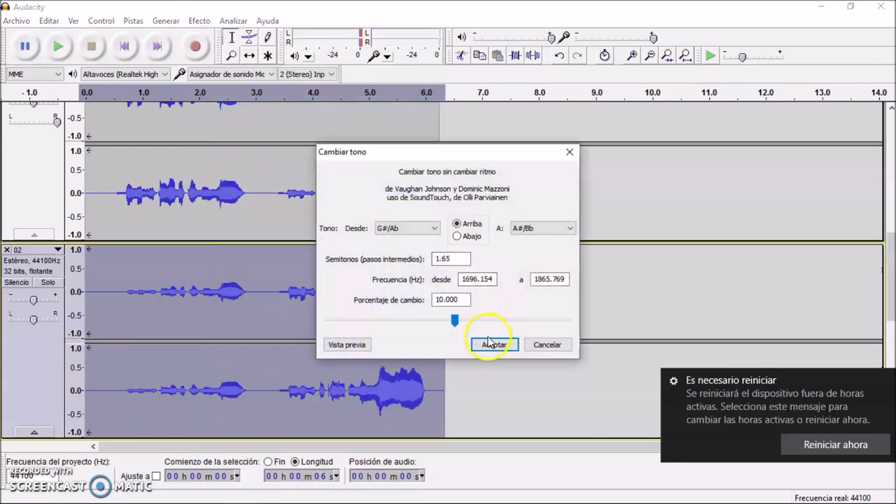
{"action": "left_click", "coordinate": [490, 341]}
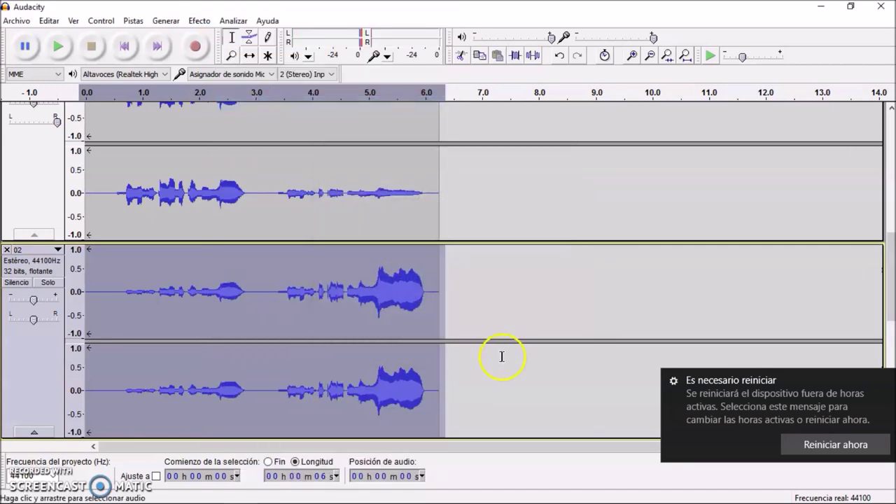
Apply the Delay effect to the entire second 00 track and dismiss the restart notification
{"action": "scroll", "coordinate": [200, 387], "scroll_direction": "down", "scroll_amount": 5}
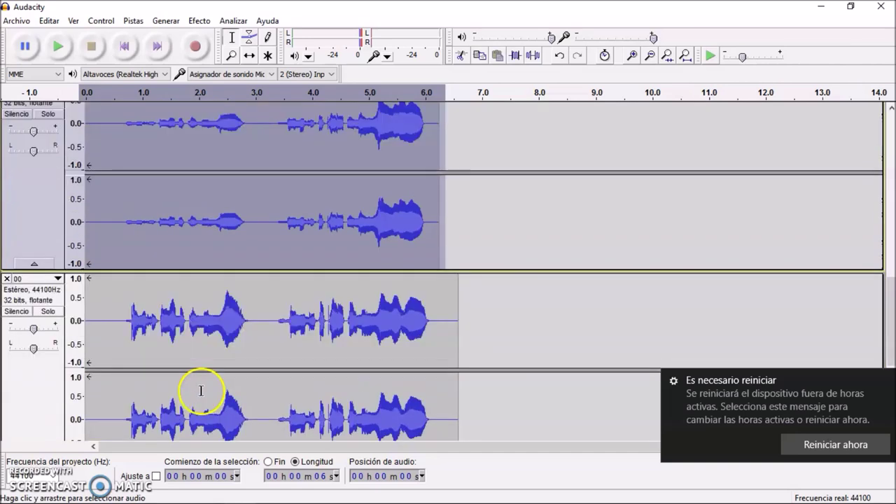
{"action": "scroll", "coordinate": [254, 290], "scroll_direction": "down", "scroll_amount": 2}
{"action": "left_click", "coordinate": [258, 259]}
{"action": "scroll", "coordinate": [263, 267], "scroll_direction": "down", "scroll_amount": 1}
{"action": "scroll", "coordinate": [270, 277], "scroll_direction": "down", "scroll_amount": 2}
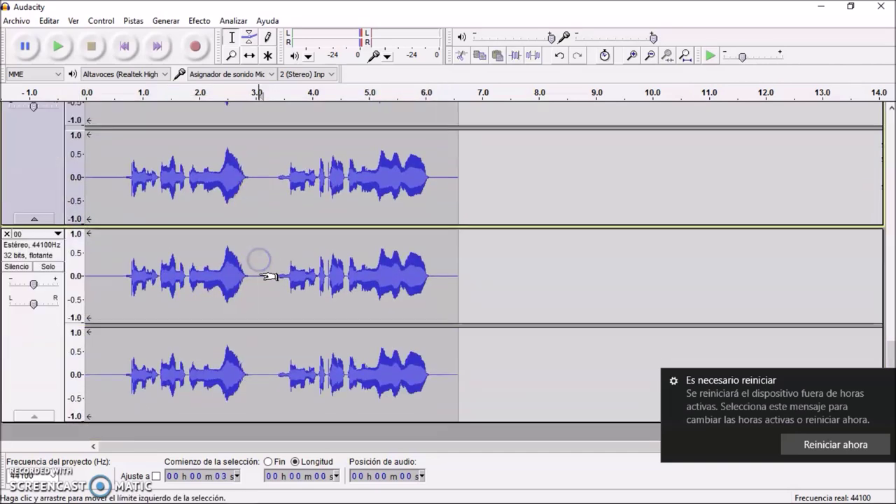
{"action": "double_click", "coordinate": [260, 287]}
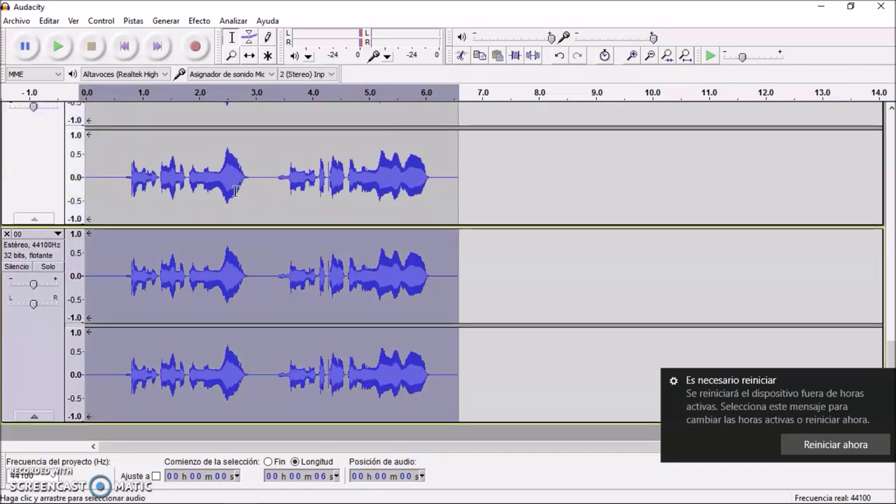
{"action": "left_click", "coordinate": [203, 23]}
{"action": "left_click", "coordinate": [265, 471]}
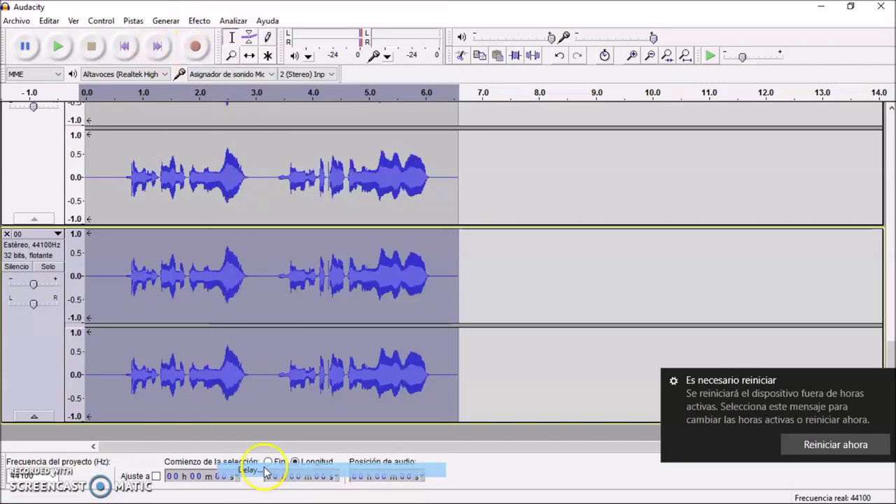
{"action": "left_click", "coordinate": [557, 358]}
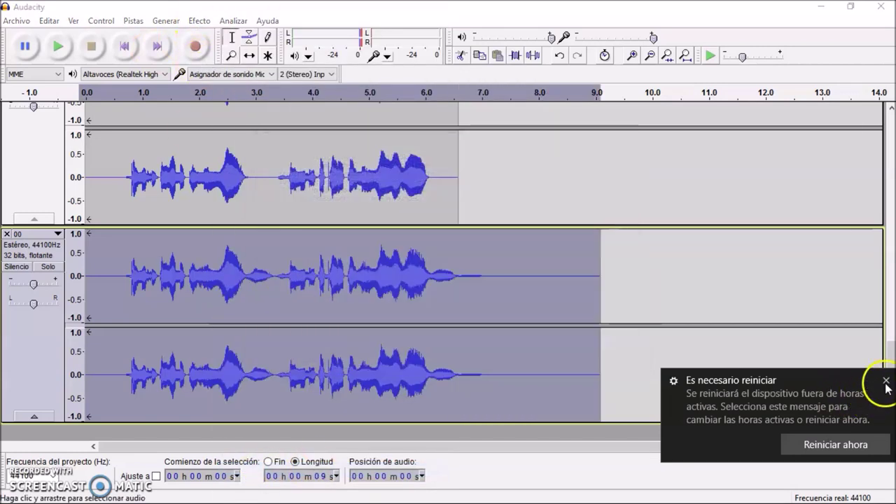
{"action": "left_click", "coordinate": [886, 382]}
Lower the gain of both 00 tracks, reducing the second one with the delay further than the first
{"action": "scroll", "coordinate": [364, 255], "scroll_direction": "up", "scroll_amount": 2}
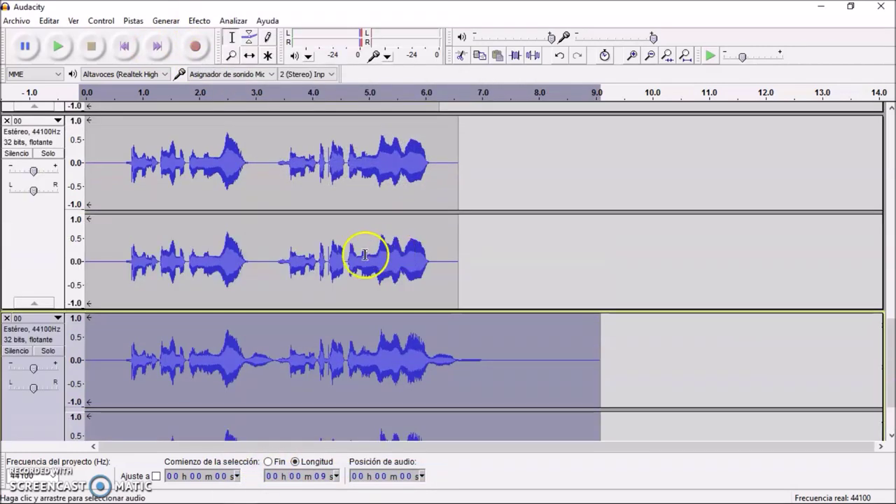
{"action": "double_click", "coordinate": [35, 172]}
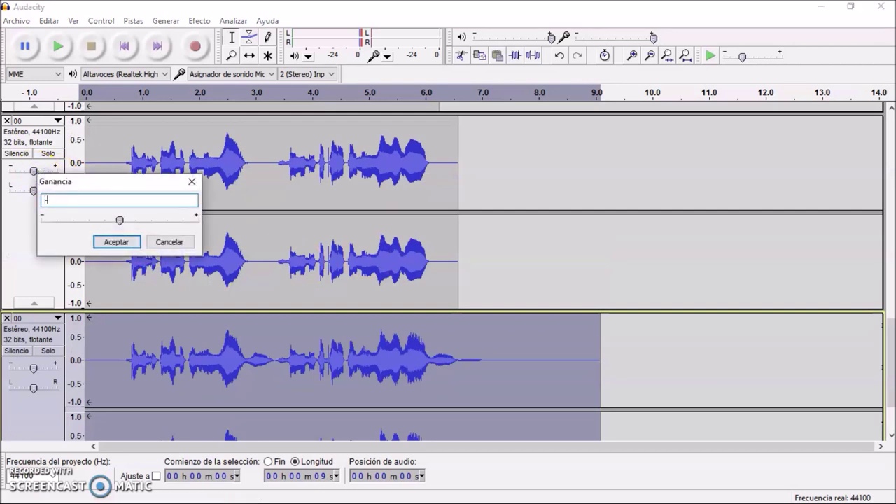
{"action": "key", "text": "Return"}
{"action": "scroll", "coordinate": [40, 231], "scroll_direction": "down", "scroll_amount": 1}
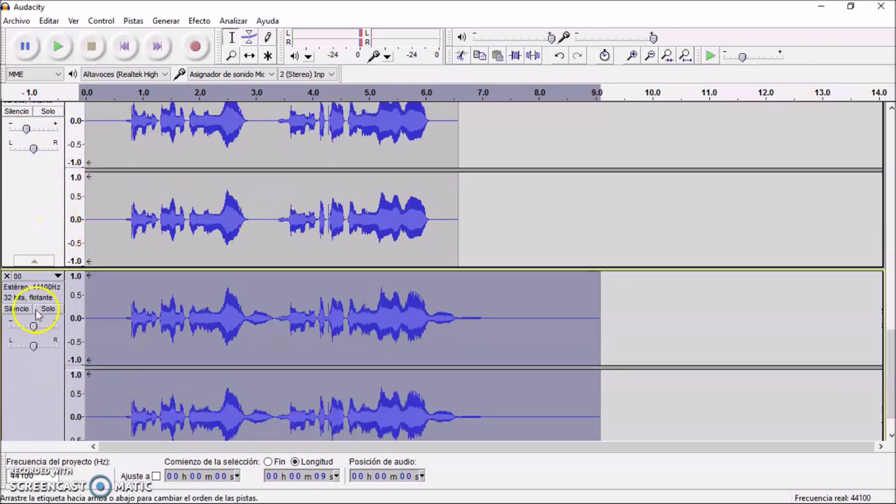
{"action": "double_click", "coordinate": [35, 326]}
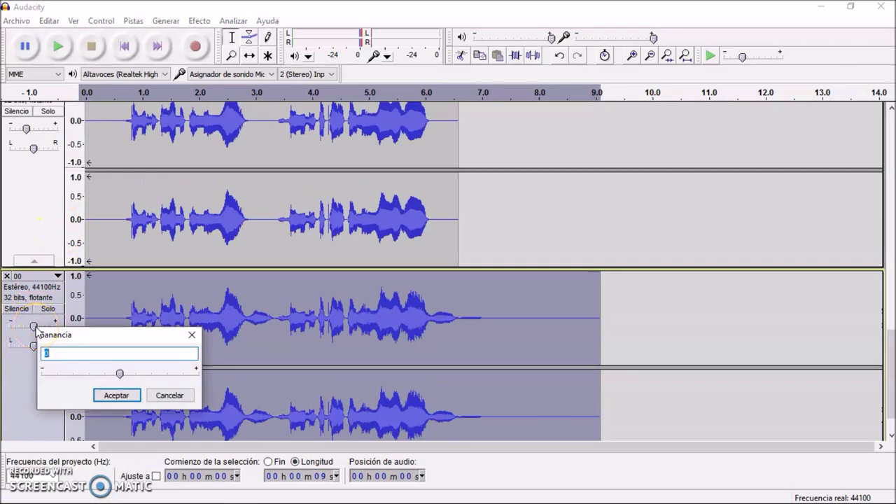
{"action": "key", "text": "Return"}
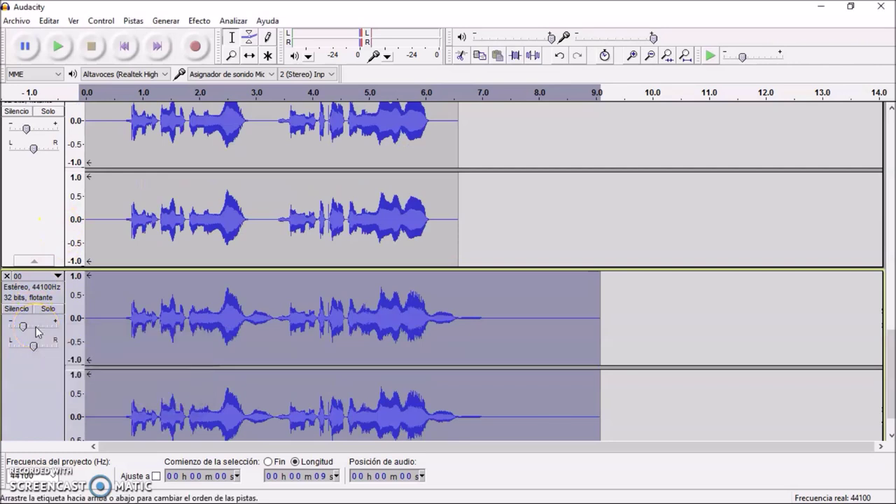
{"action": "scroll", "coordinate": [36, 322], "scroll_direction": "up", "scroll_amount": 3}
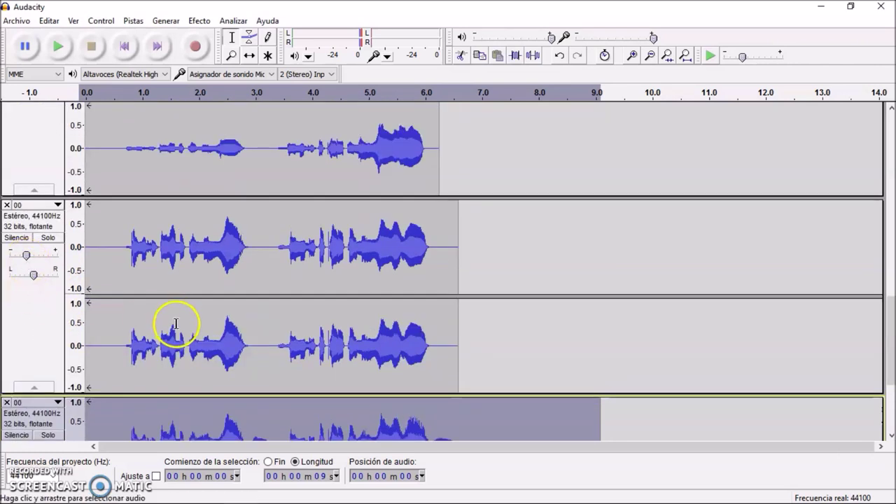
{"action": "scroll", "coordinate": [176, 324], "scroll_direction": "down", "scroll_amount": 6}
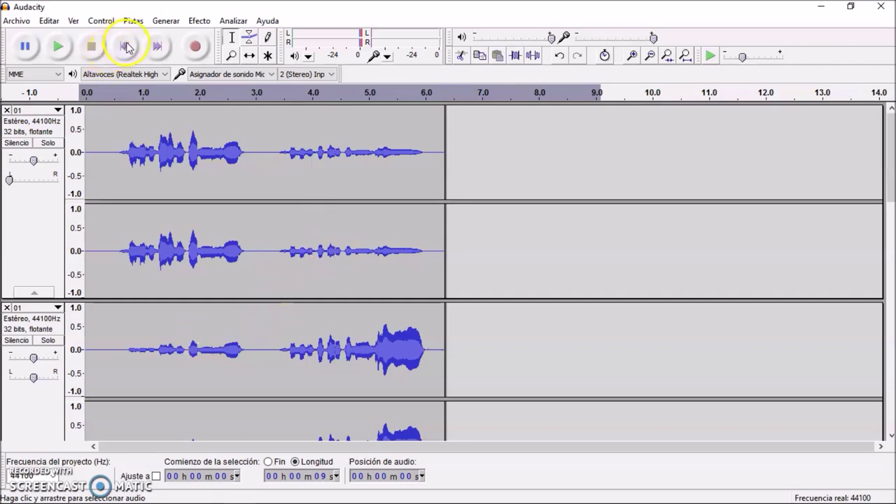
{"action": "scroll", "coordinate": [416, 280], "scroll_direction": "down", "scroll_amount": 5}
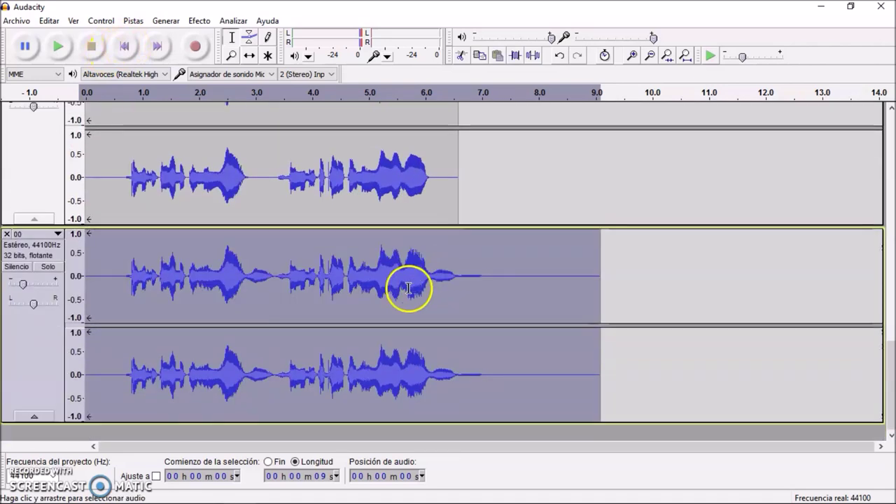
{"action": "left_click", "coordinate": [399, 275]}
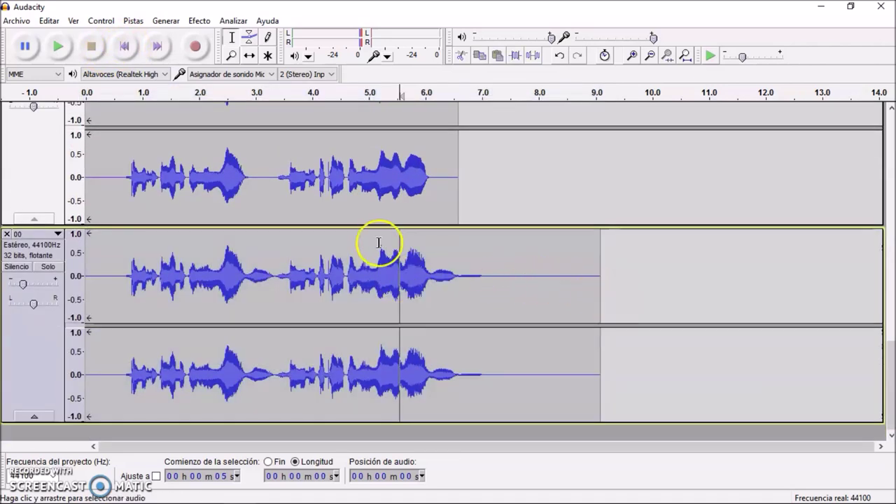
{"action": "scroll", "coordinate": [42, 343], "scroll_direction": "up", "scroll_amount": 5}
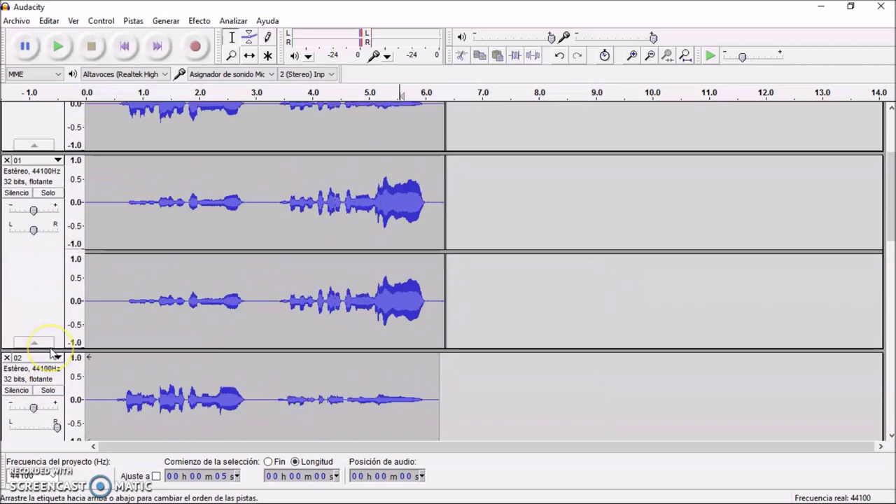
{"action": "scroll", "coordinate": [50, 352], "scroll_direction": "up", "scroll_amount": 3}
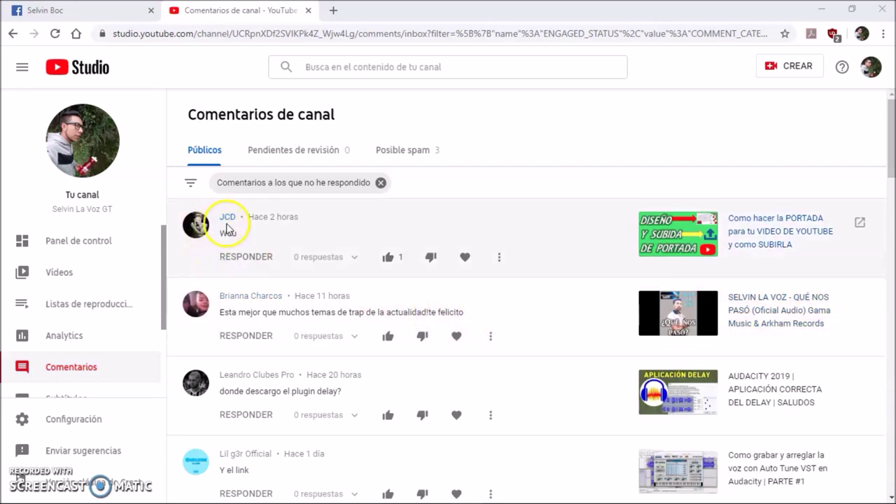
Switch to the channel comments in YouTube Studio and like and heart the two newest comments, "Wuu" and the one praising the trap song
{"action": "left_click", "coordinate": [388, 257]}
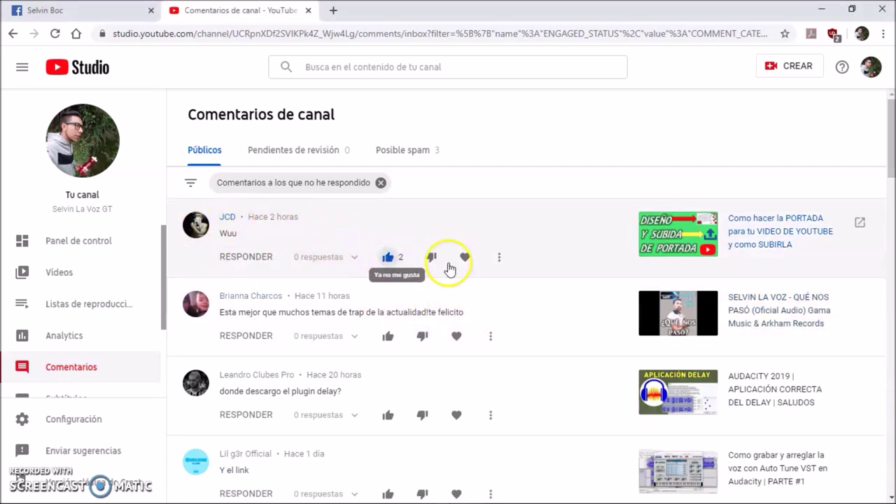
{"action": "left_click", "coordinate": [467, 259]}
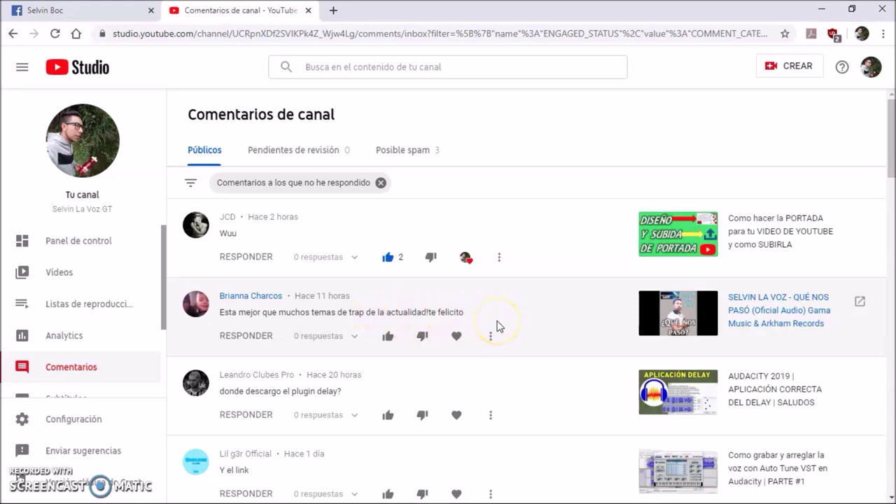
{"action": "left_click", "coordinate": [388, 335]}
{"action": "left_click", "coordinate": [466, 337]}
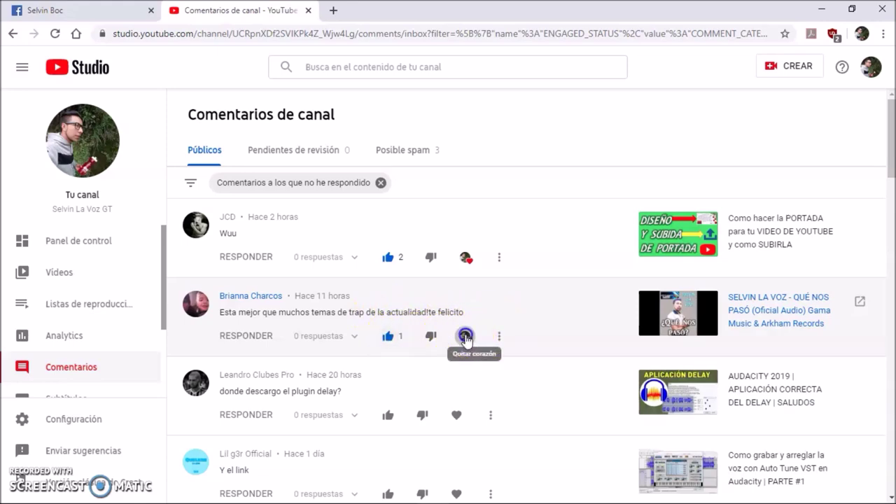
Like and heart the comment "donde descargo el plugin delay?" and the comment "Y el link"
{"action": "scroll", "coordinate": [516, 348], "scroll_direction": "down", "scroll_amount": 3}
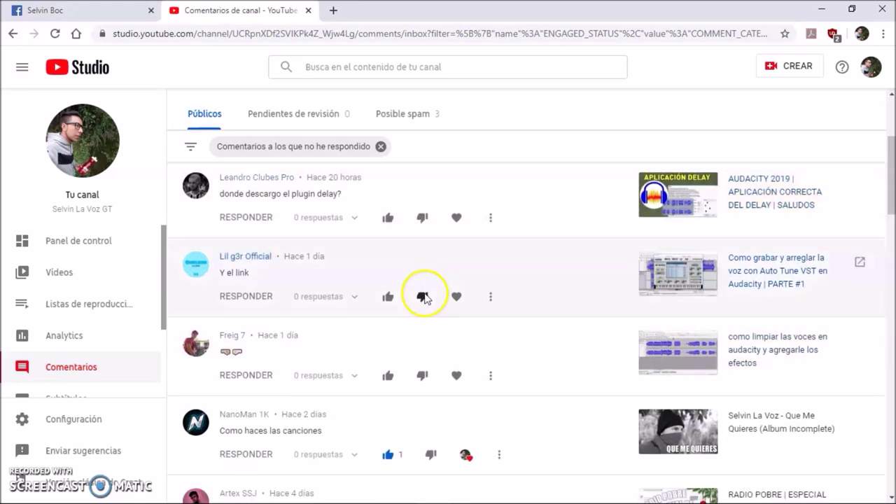
{"action": "scroll", "coordinate": [280, 214], "scroll_direction": "up", "scroll_amount": 3}
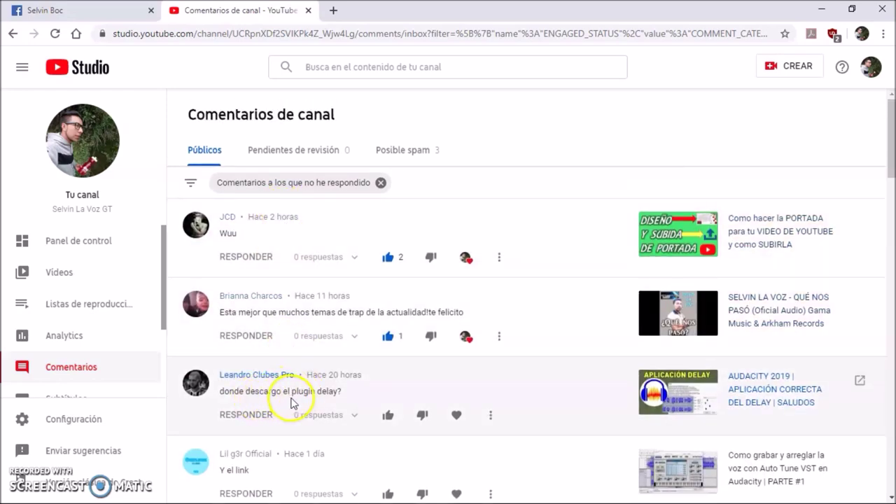
{"action": "left_click", "coordinate": [388, 415]}
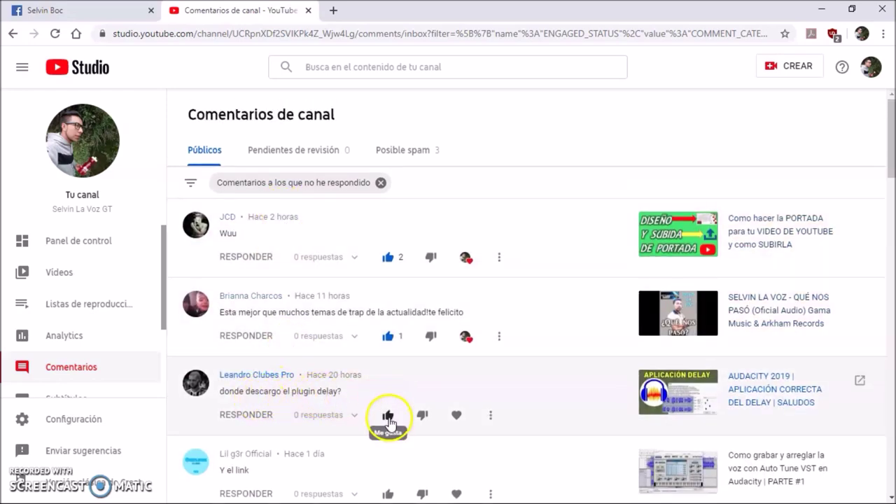
{"action": "left_click", "coordinate": [468, 416]}
{"action": "scroll", "coordinate": [469, 417], "scroll_direction": "down", "scroll_amount": 1}
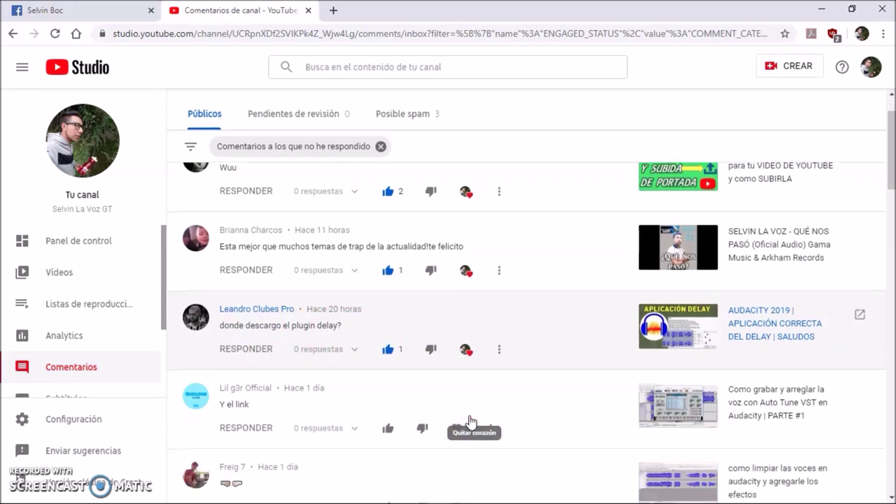
{"action": "left_click", "coordinate": [389, 430]}
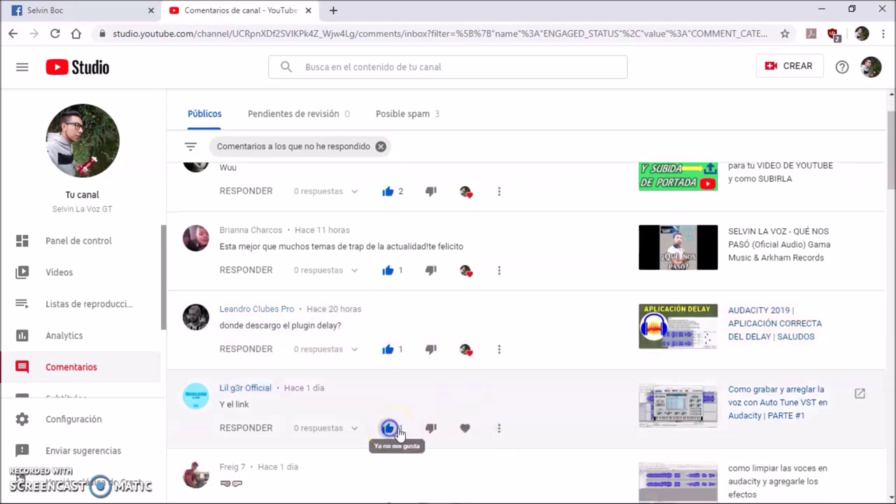
{"action": "left_click", "coordinate": [459, 429]}
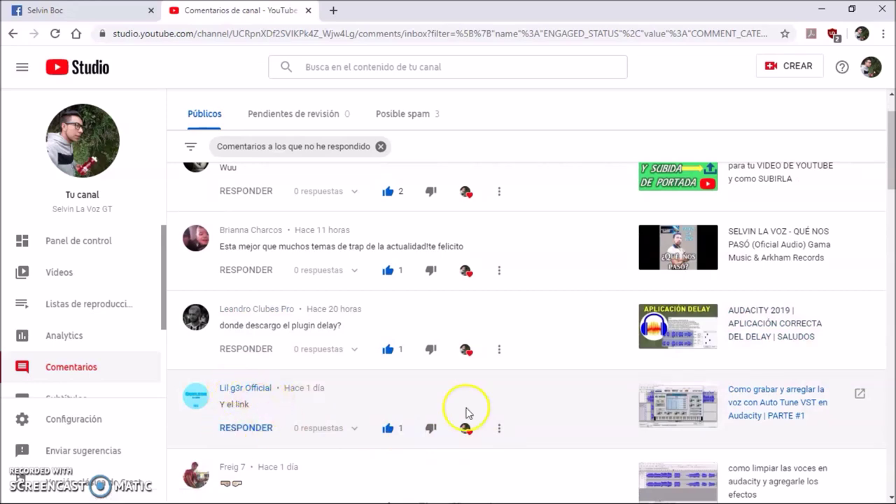
Like and heart the fist-emoji comment on the video "como limpiar las voces en audacity y agregarle los efectos"
{"action": "scroll", "coordinate": [423, 418], "scroll_direction": "down", "scroll_amount": 2}
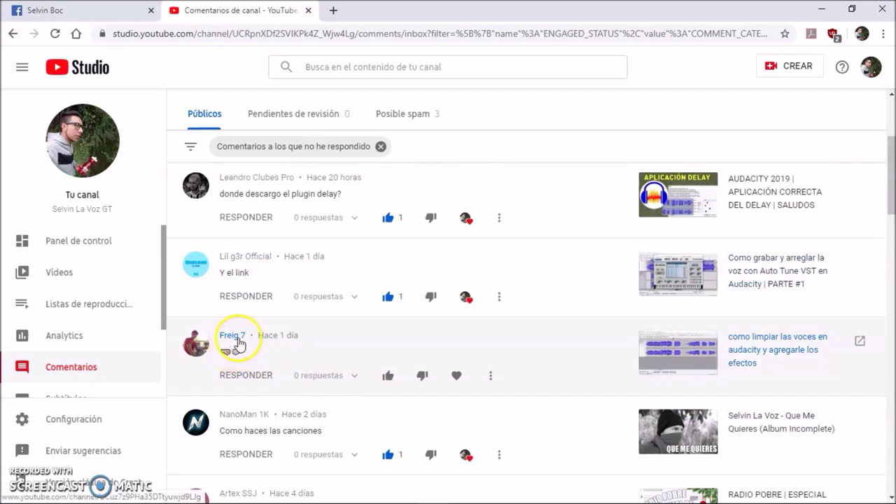
{"action": "left_click", "coordinate": [388, 378]}
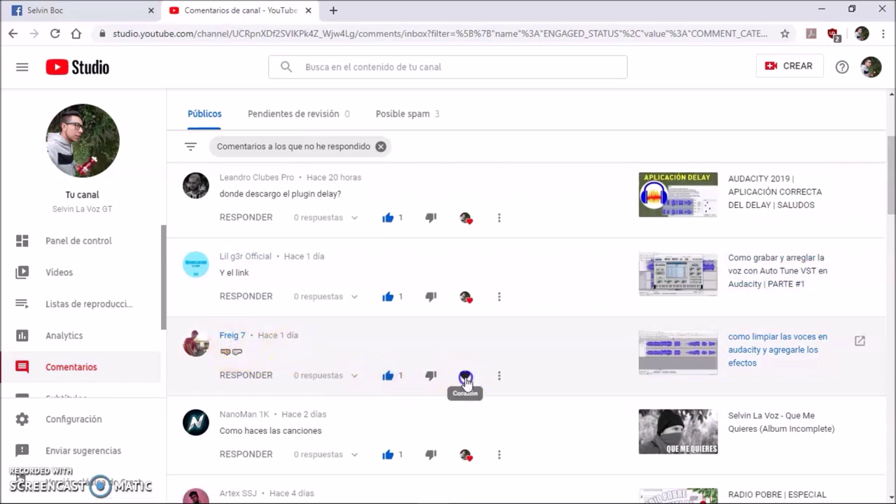
{"action": "left_click", "coordinate": [456, 378]}
{"action": "scroll", "coordinate": [457, 389], "scroll_direction": "up", "scroll_amount": 1}
{"action": "scroll", "coordinate": [456, 389], "scroll_direction": "up", "scroll_amount": 1}
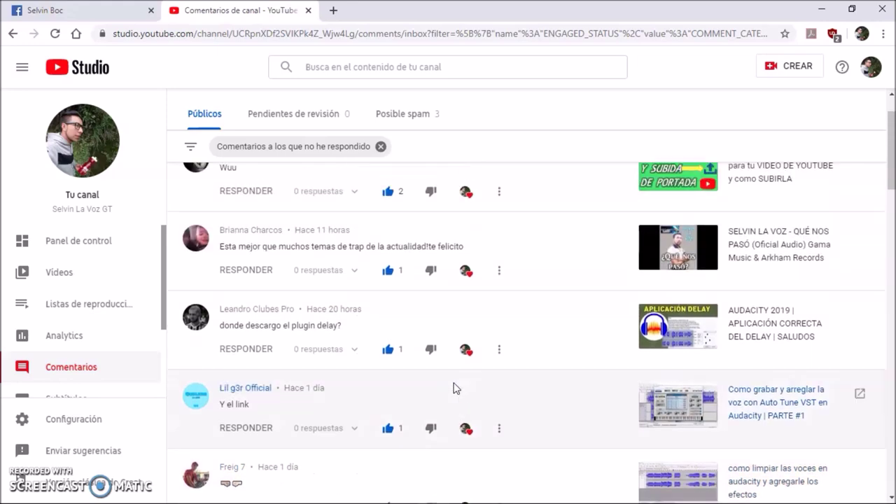
Heart and like the comment "Feliz navidad hermano ♥", replacing the accidental dislike
{"action": "scroll", "coordinate": [454, 388], "scroll_direction": "down", "scroll_amount": 3}
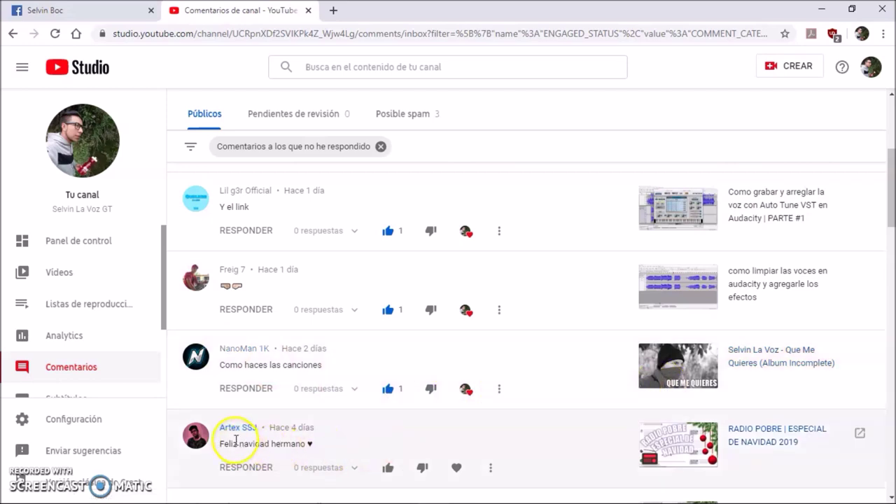
{"action": "left_click", "coordinate": [388, 467]}
{"action": "left_click", "coordinate": [436, 468]}
{"action": "left_click", "coordinate": [458, 468]}
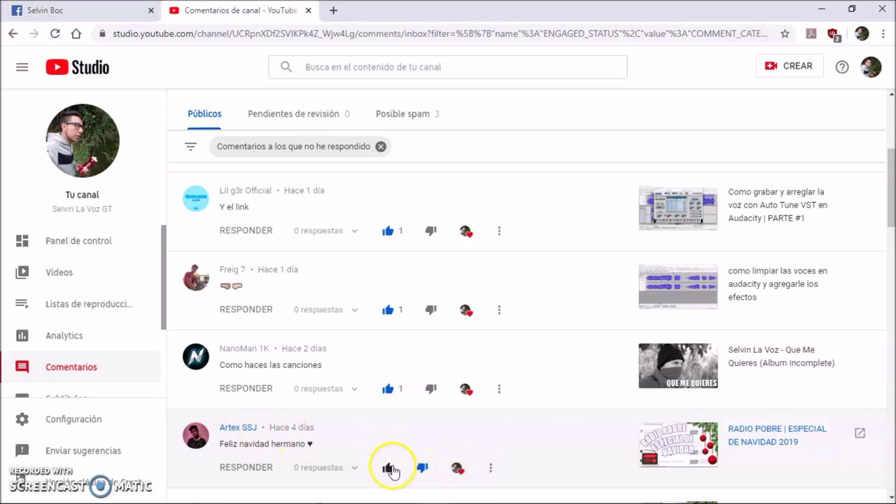
{"action": "left_click", "coordinate": [390, 469]}
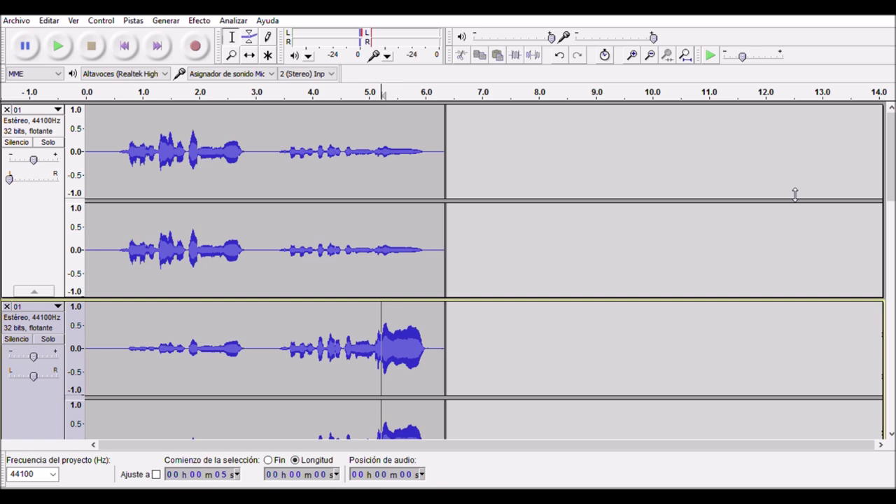
Switch back to Audacity, play both 01 tracks soloed from the project start, and turn their solo off
{"action": "left_click", "coordinate": [125, 46]}
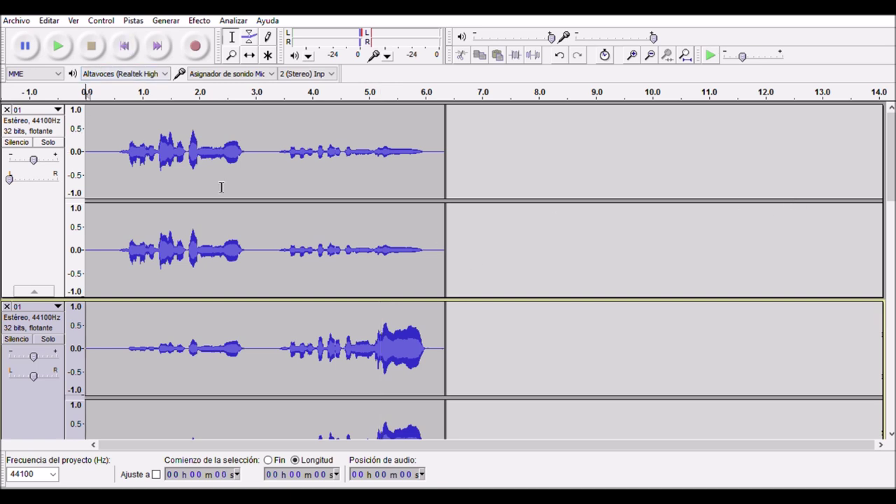
{"action": "left_click", "coordinate": [48, 142]}
{"action": "left_click", "coordinate": [59, 329]}
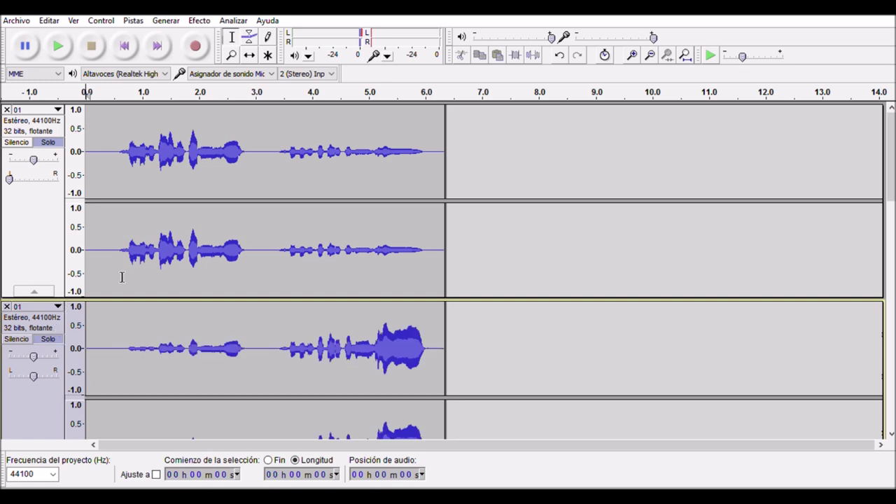
{"action": "left_click", "coordinate": [60, 44]}
{"action": "left_click", "coordinate": [47, 143]}
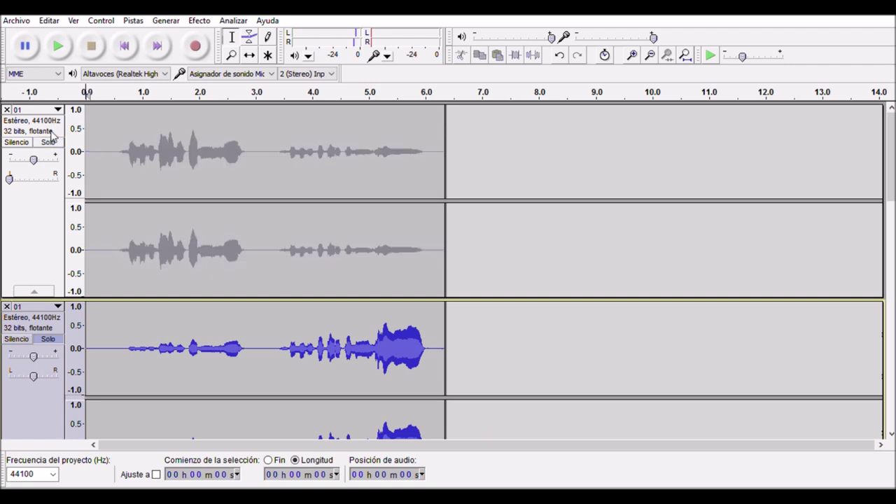
{"action": "left_click", "coordinate": [48, 338]}
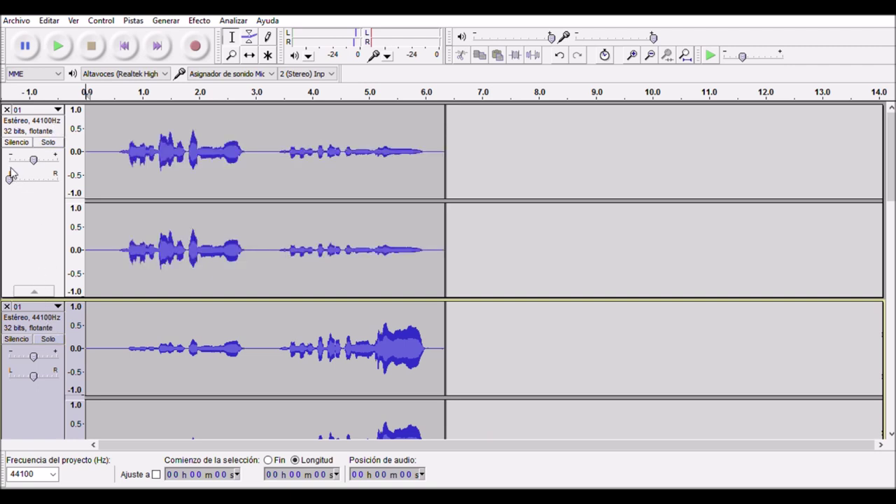
Solo both 02 tracks, play them together, and turn their solo off
{"action": "scroll", "coordinate": [38, 379], "scroll_direction": "down", "scroll_amount": 5}
{"action": "left_click", "coordinate": [48, 200]}
{"action": "left_click", "coordinate": [48, 396]}
{"action": "key", "text": "space"}
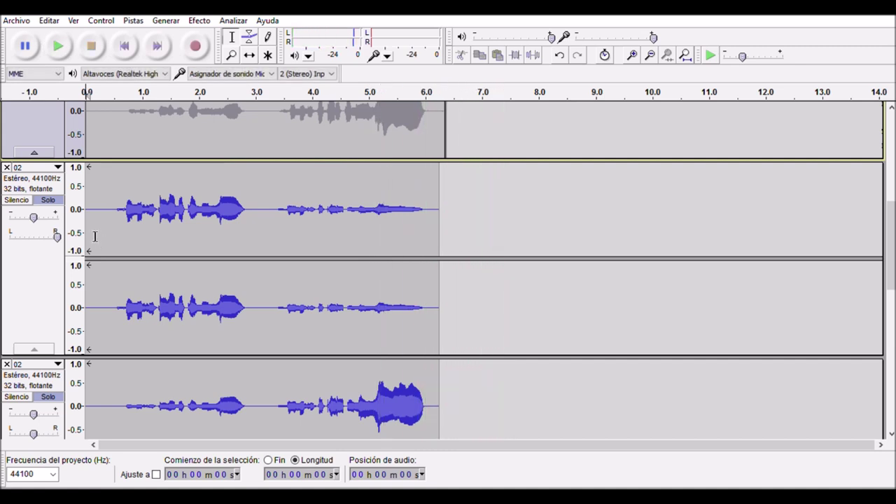
{"action": "left_click", "coordinate": [49, 200]}
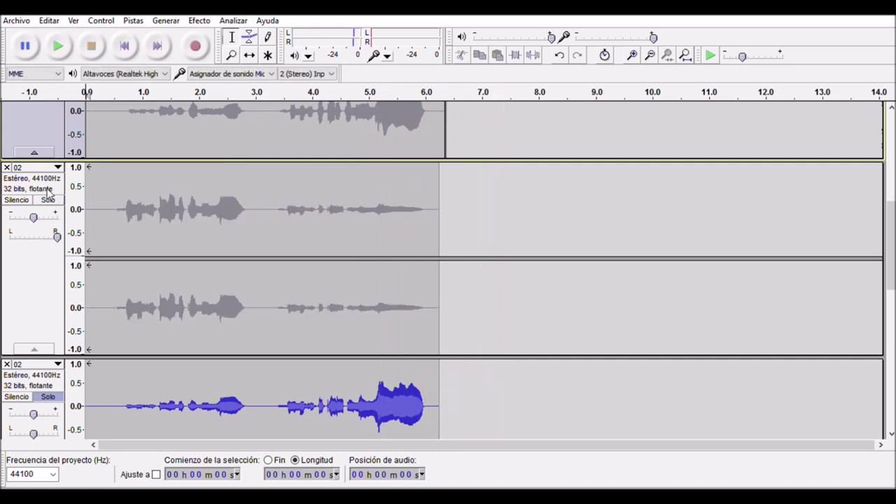
{"action": "left_click", "coordinate": [58, 396]}
Solo both 00 tracks, listen to them together, and stop playback
{"action": "scroll", "coordinate": [84, 361], "scroll_direction": "down", "scroll_amount": 4}
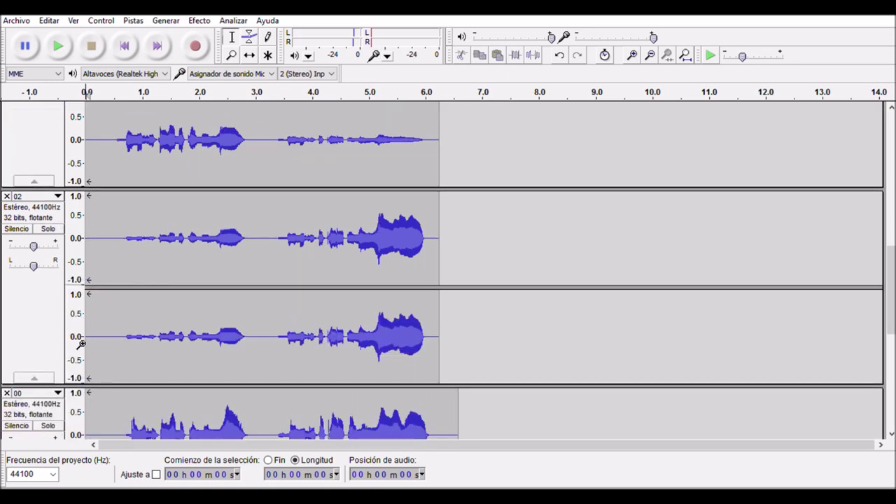
{"action": "scroll", "coordinate": [77, 336], "scroll_direction": "down", "scroll_amount": 4}
{"action": "left_click", "coordinate": [48, 298]}
{"action": "scroll", "coordinate": [53, 291], "scroll_direction": "down", "scroll_amount": 5}
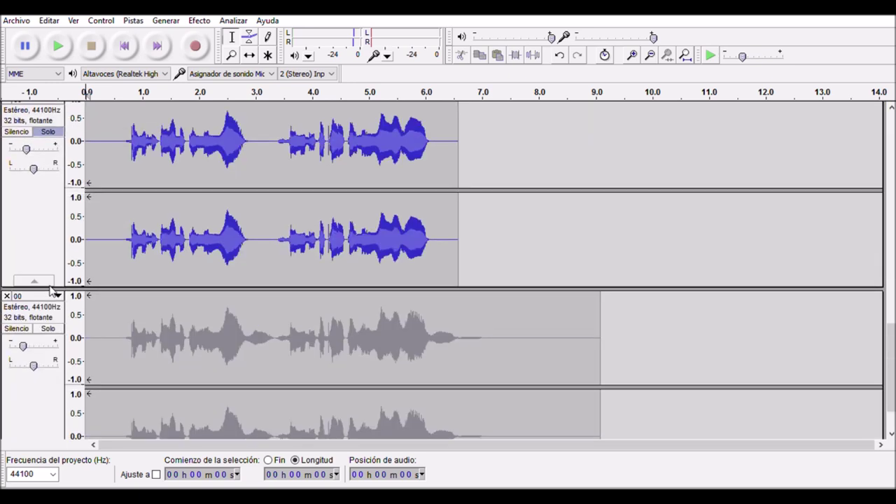
{"action": "left_click", "coordinate": [47, 327]}
{"action": "key", "text": "space"}
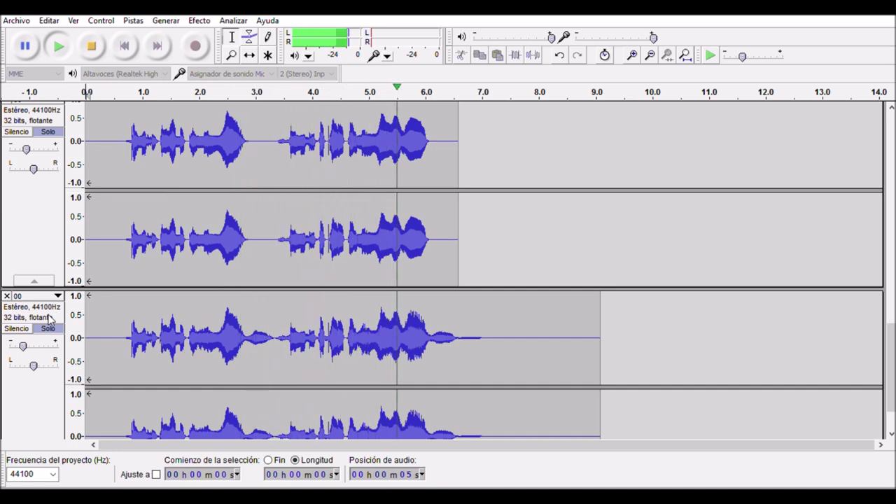
{"action": "key", "text": "space"}
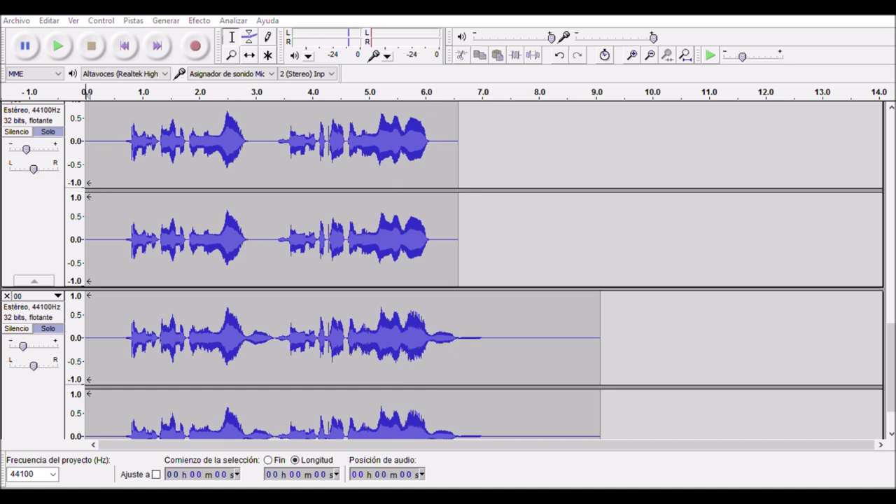
Lower the gain of both 00 tracks a little further, keeping the delayed one quieter, and turn off their solo
{"action": "left_click_drag", "start_coordinate": [26, 148], "coordinate": [22, 148]}
{"action": "left_click_drag", "start_coordinate": [23, 346], "coordinate": [26, 346]}
{"action": "left_click_drag", "start_coordinate": [26, 346], "coordinate": [20, 346]}
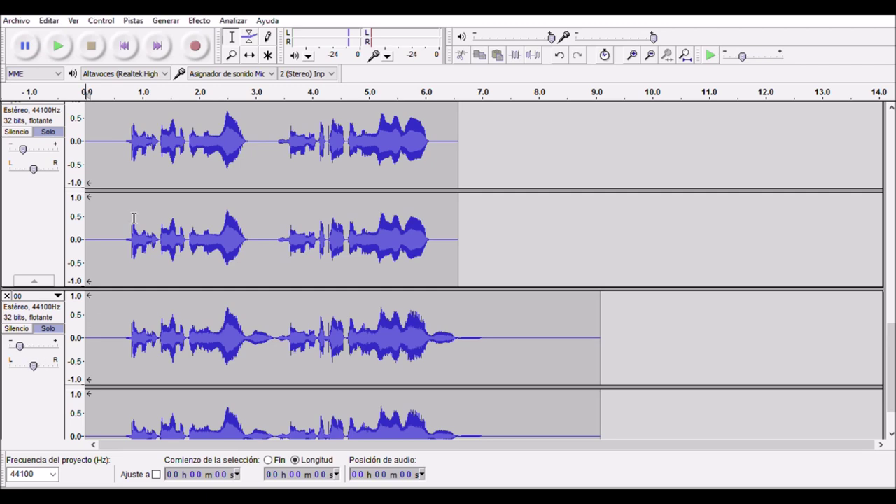
{"action": "scroll", "coordinate": [279, 206], "scroll_direction": "up", "scroll_amount": 6}
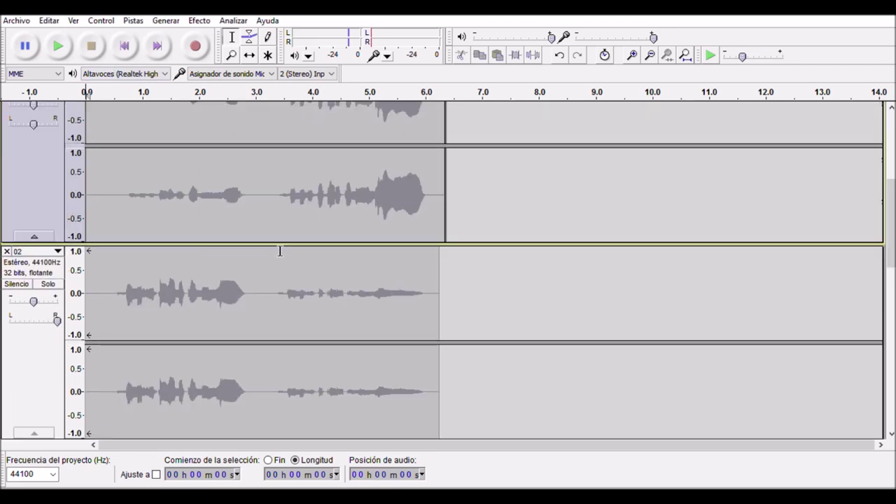
{"action": "scroll", "coordinate": [268, 257], "scroll_direction": "down", "scroll_amount": 3}
{"action": "scroll", "coordinate": [176, 304], "scroll_direction": "down", "scroll_amount": 2}
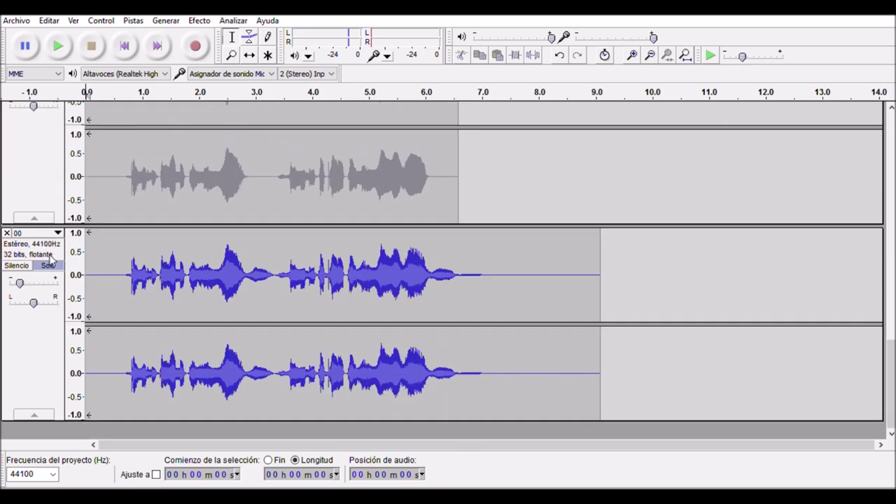
{"action": "left_click", "coordinate": [49, 263]}
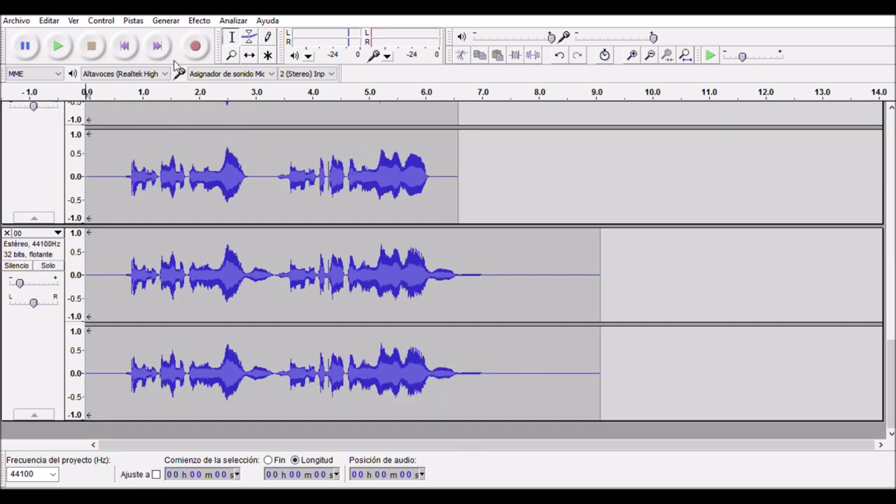
Play the full mix of all the vocal tracks from the start
{"action": "scroll", "coordinate": [287, 278], "scroll_direction": "up", "scroll_amount": 4}
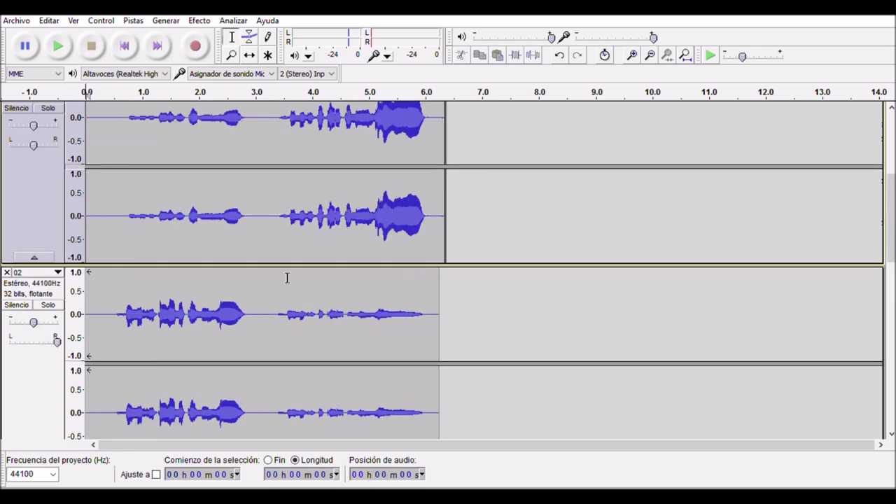
{"action": "key", "text": "space"}
{"action": "scroll", "coordinate": [38, 139], "scroll_direction": "up", "scroll_amount": 3}
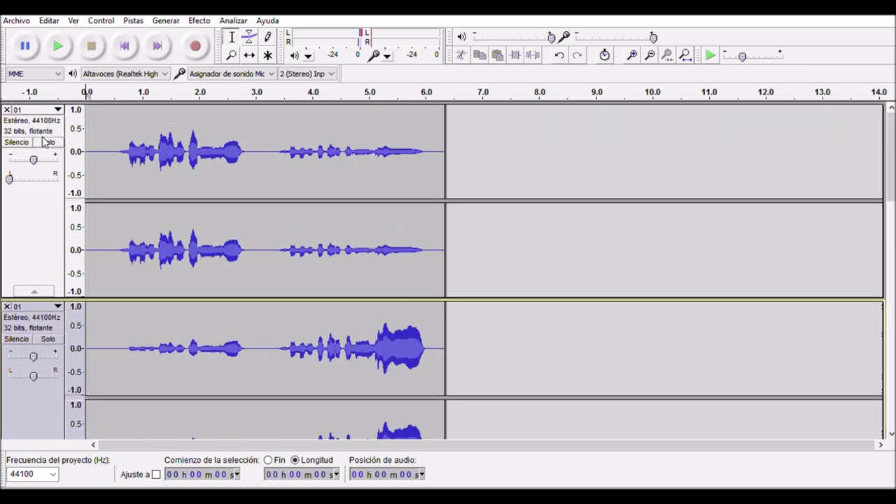
Select the entire first 01 track
{"action": "left_click", "coordinate": [40, 251]}
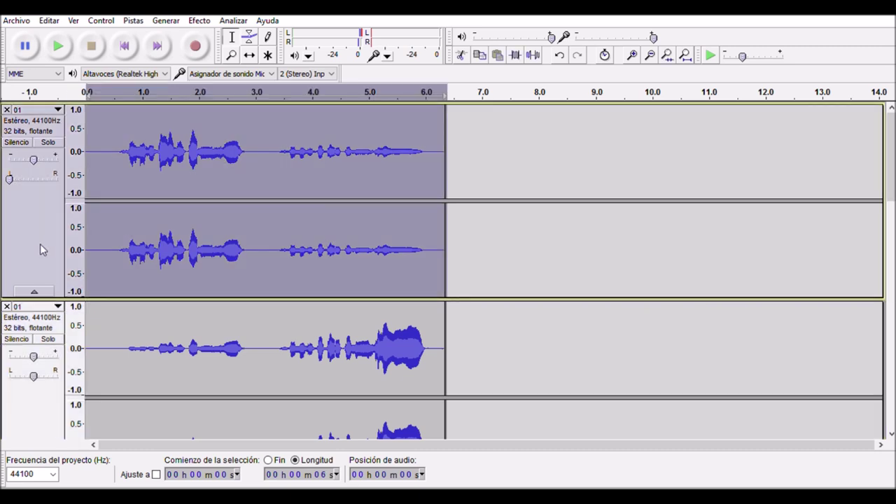